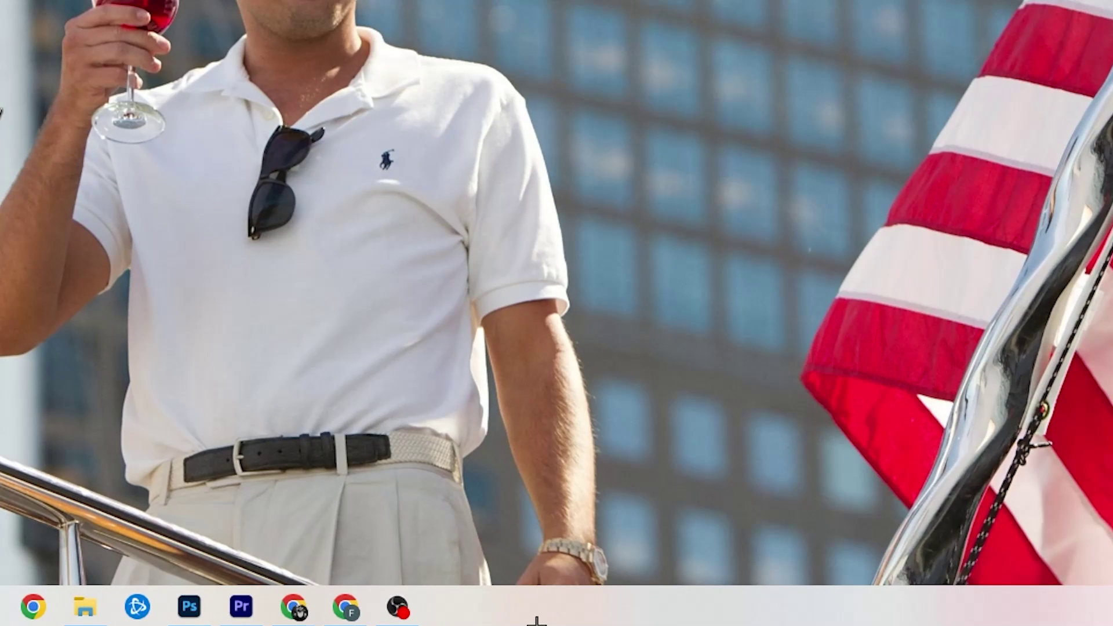
Step: Launch Task Manager from the taskbar and maximize it to list all 6 apps and 107 background processes
right_click(479, 618)
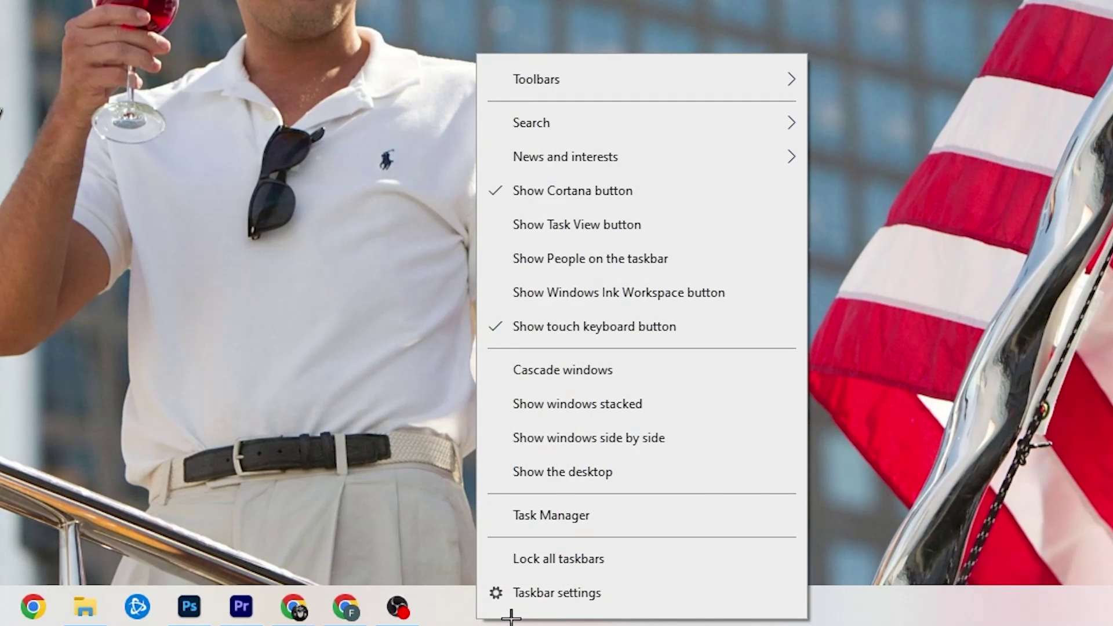
click(578, 518)
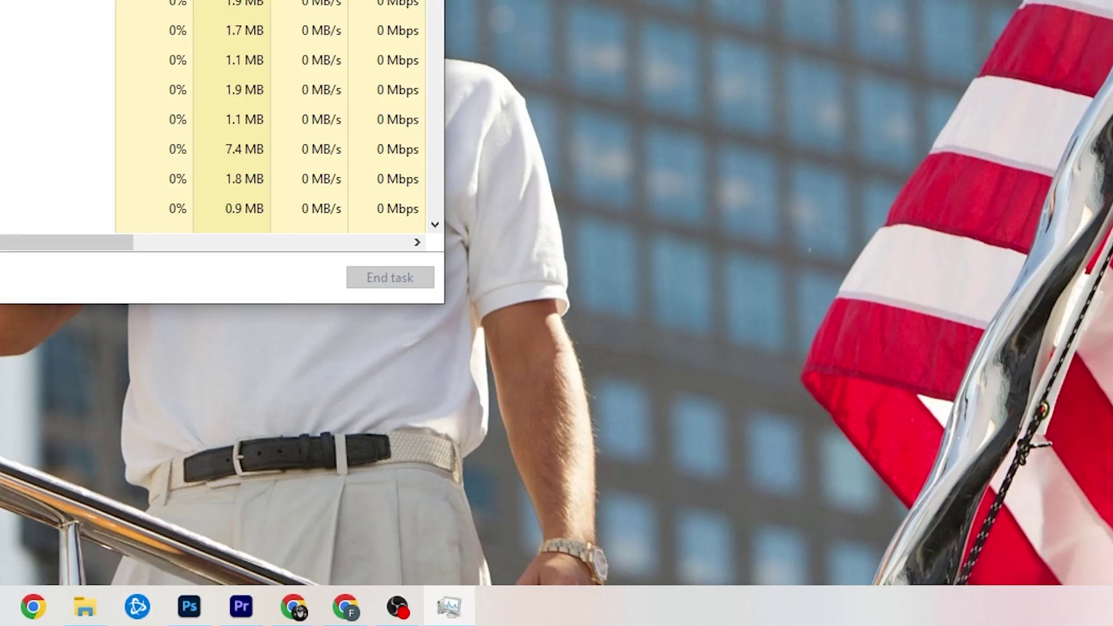
key(super+Up)
drag(467, 12, 480, 51)
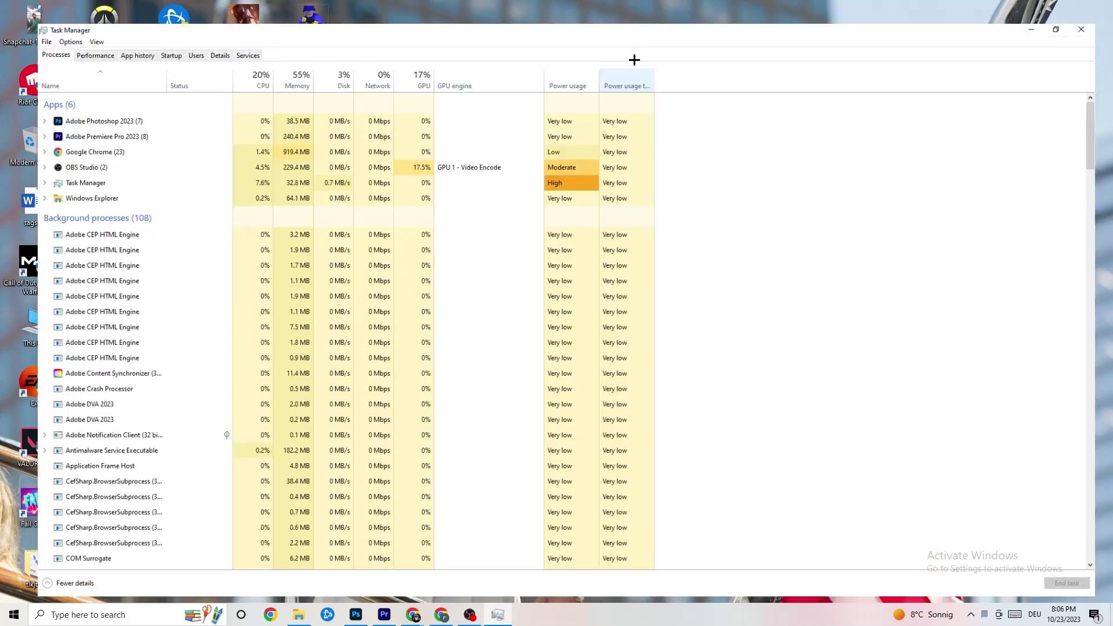
click(633, 55)
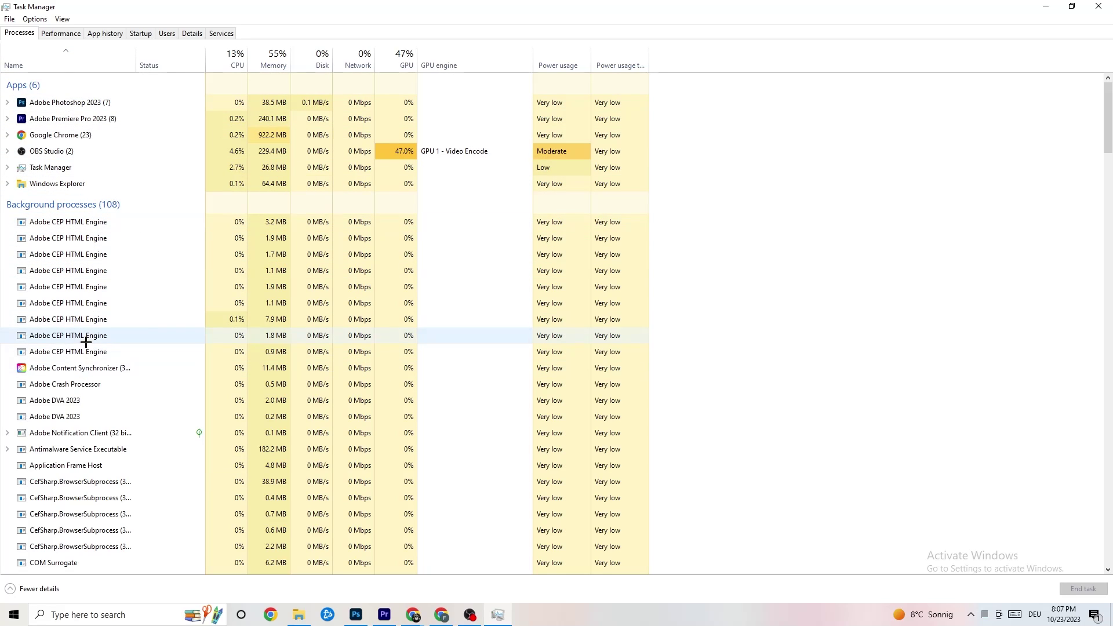
scroll(116, 331, down, 7)
scroll(263, 287, down, 6)
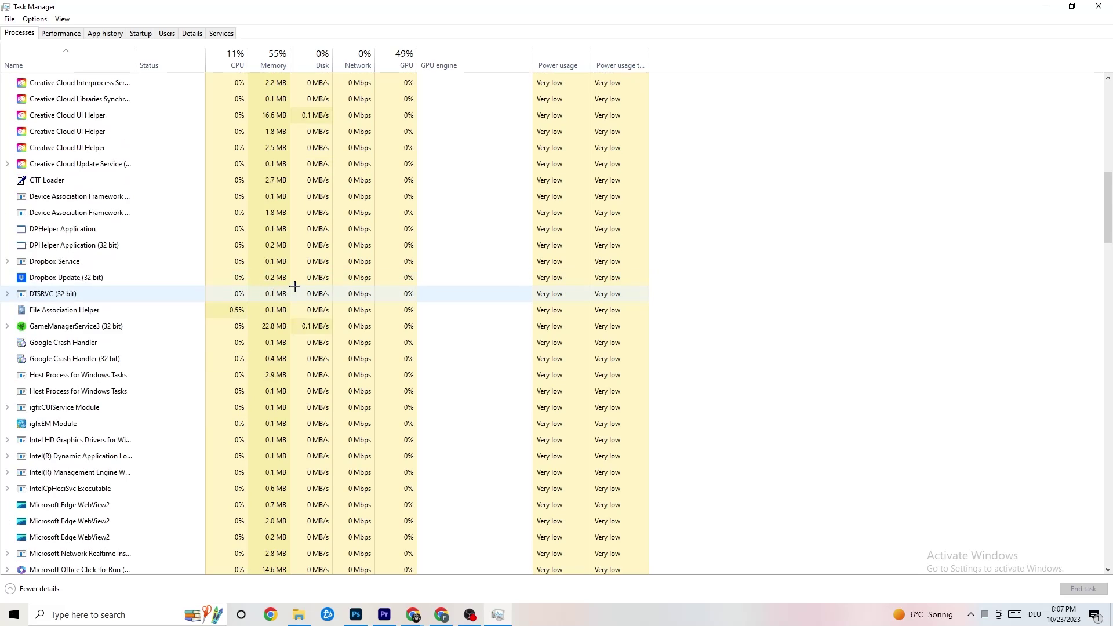
scroll(306, 285, up, 13)
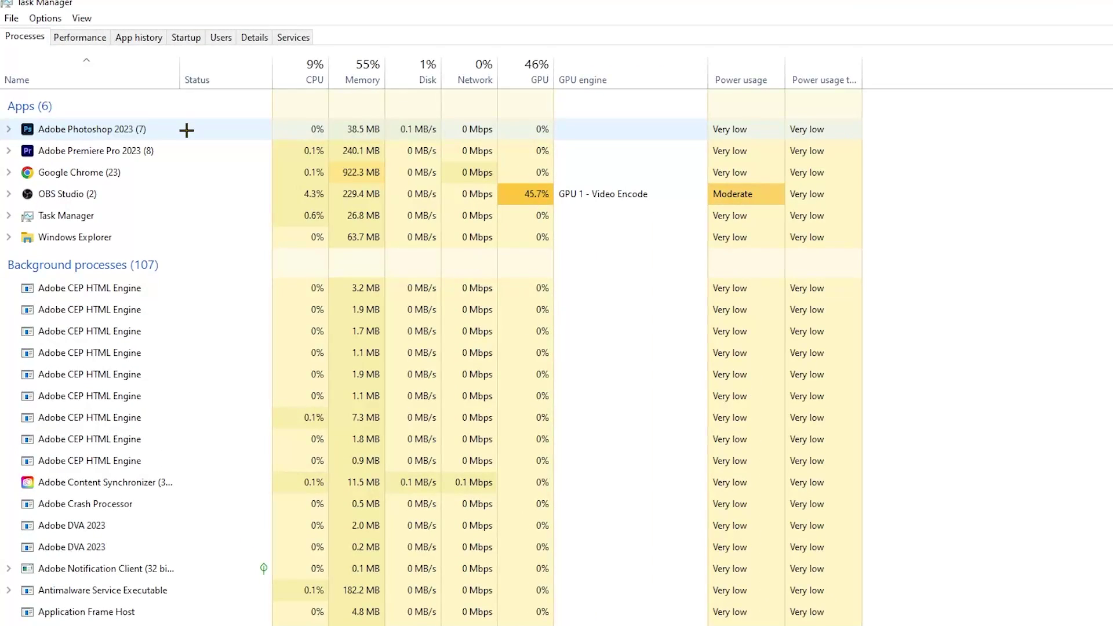
Step: End the Adobe Photoshop 2023 task, leaving five running apps, then move to the Details list
right_click(379, 130)
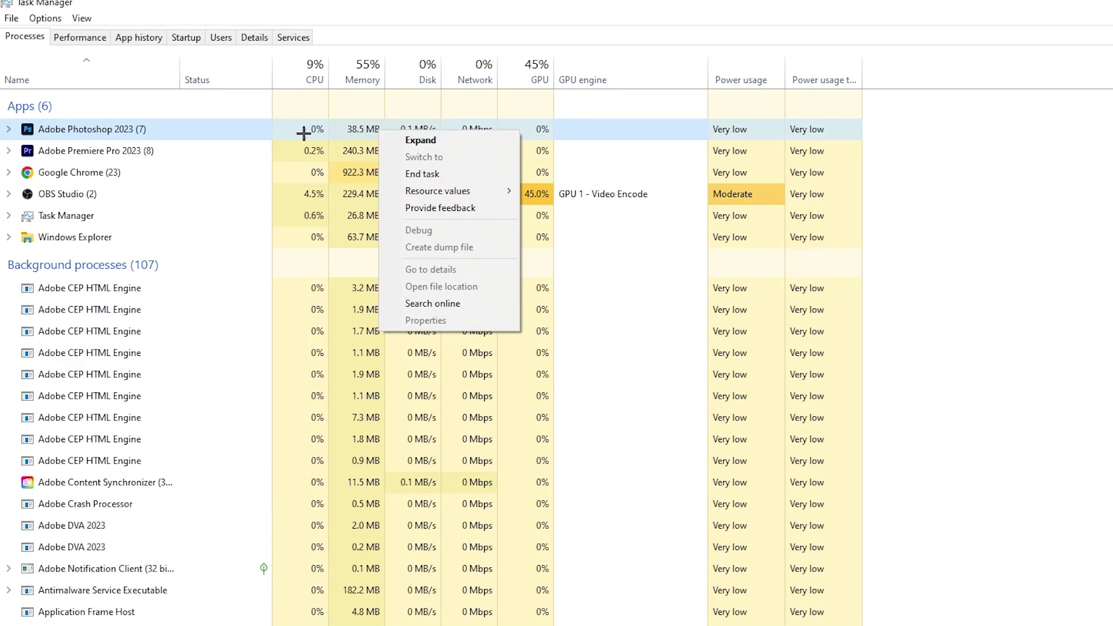
right_click(202, 135)
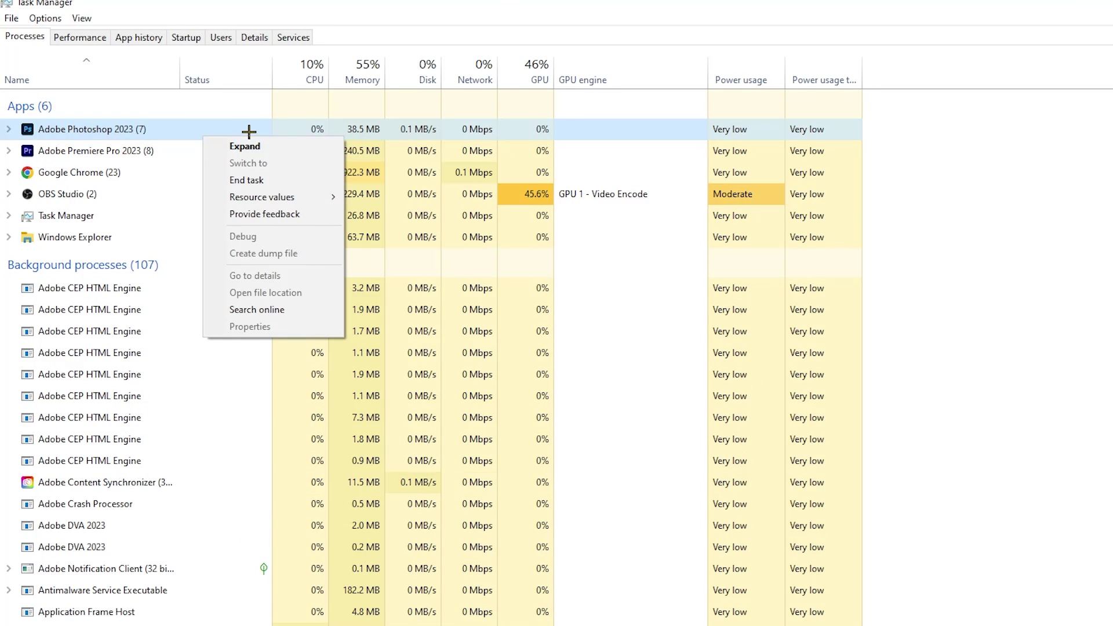
click(292, 178)
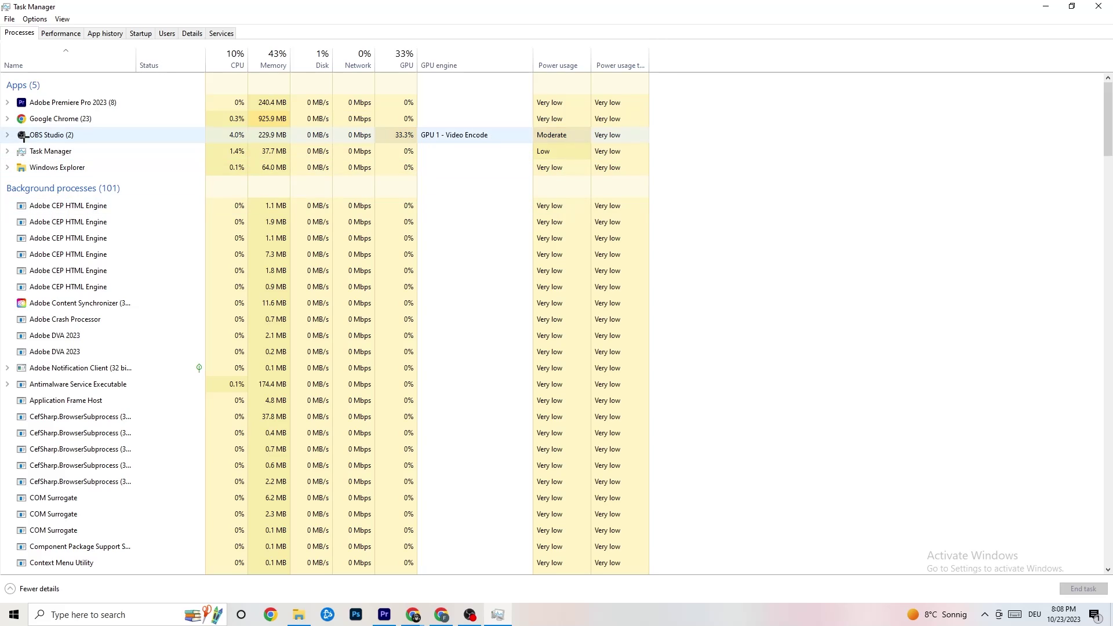
click(193, 33)
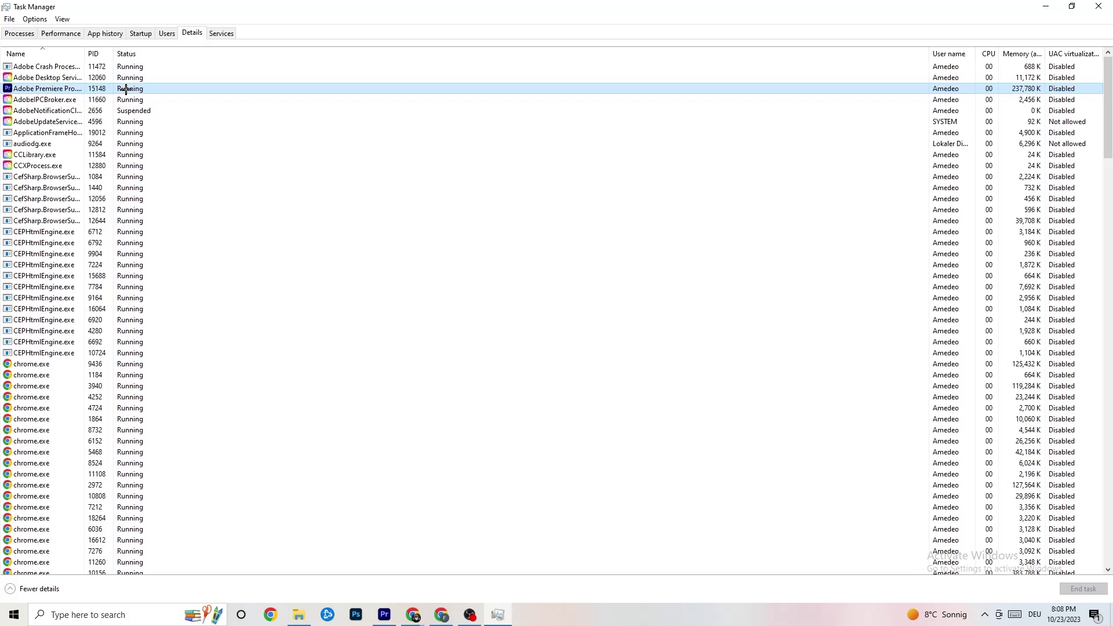
Step: Review Adobe Premiere Pro's Set priority options on the Details page without changing them, then view Startup apps
right_click(126, 89)
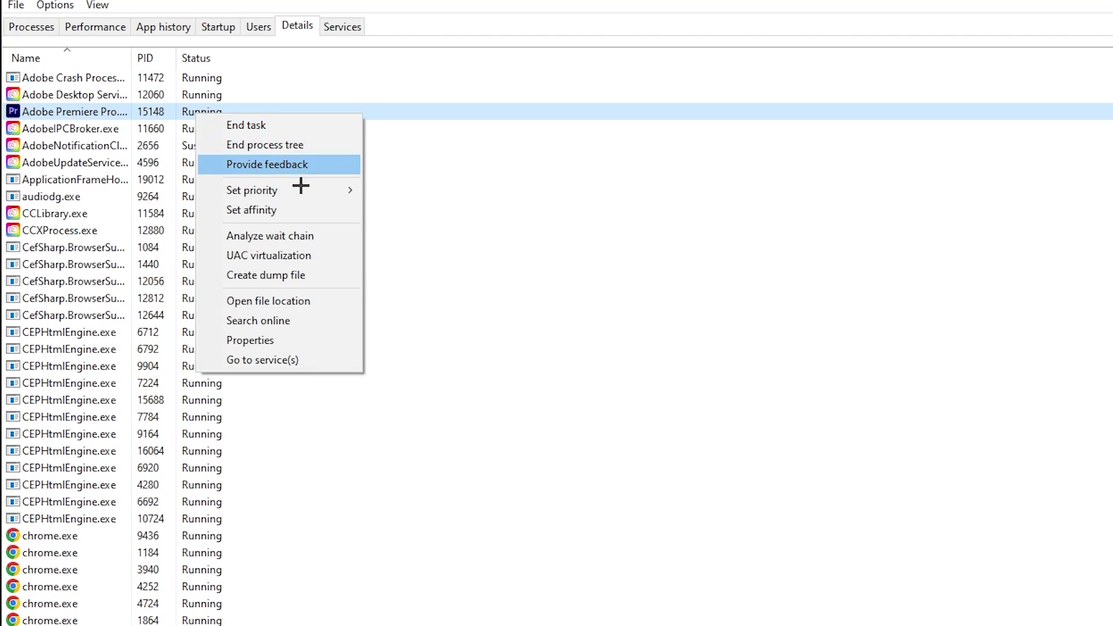
mouse_move(301, 190)
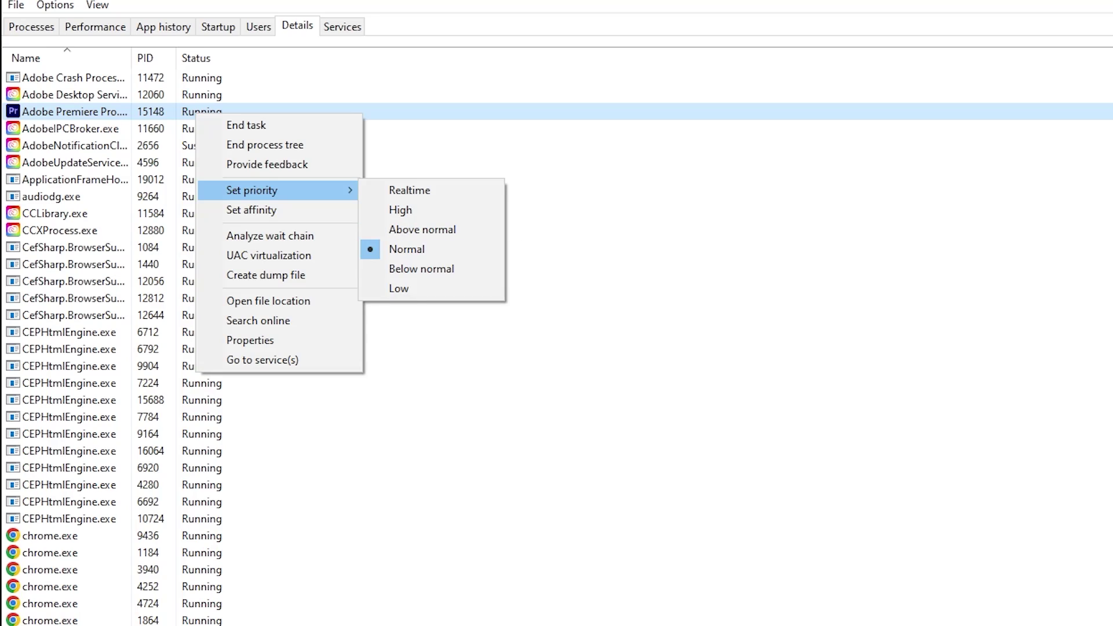
click(410, 78)
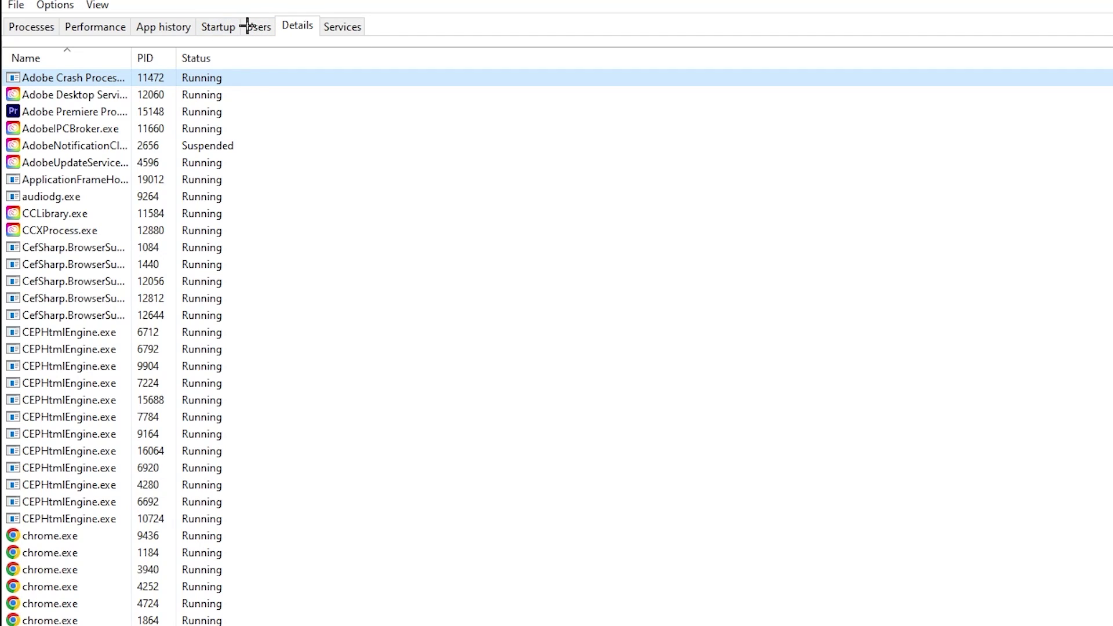
click(219, 23)
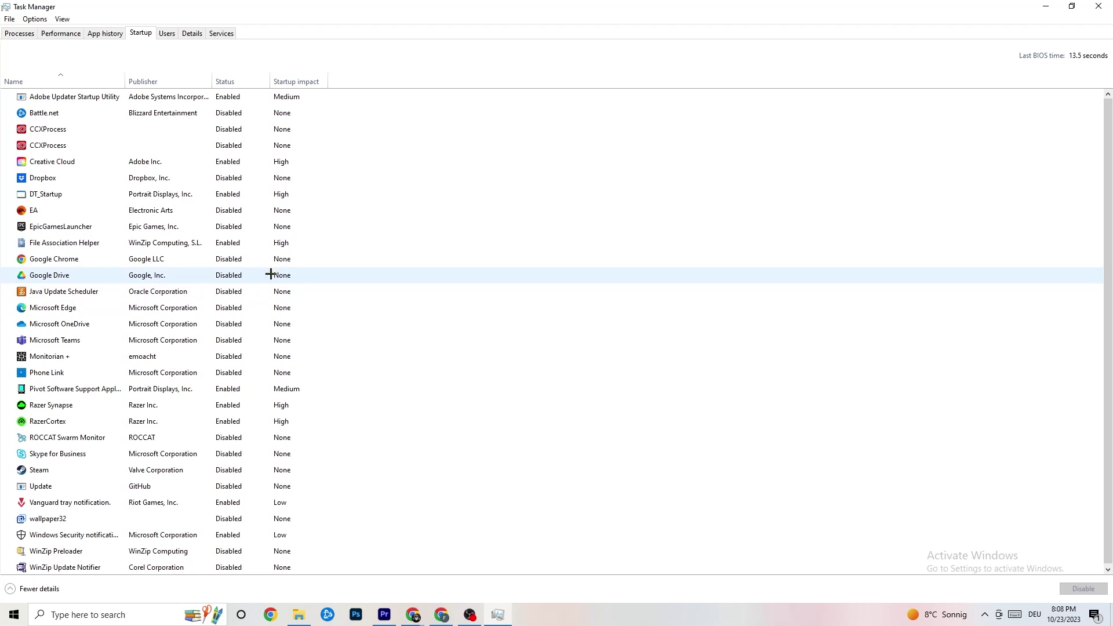
Step: Inspect the Adobe Updater Startup Utility startup entry without changes, then close Task Manager
click(237, 102)
right_click(237, 102)
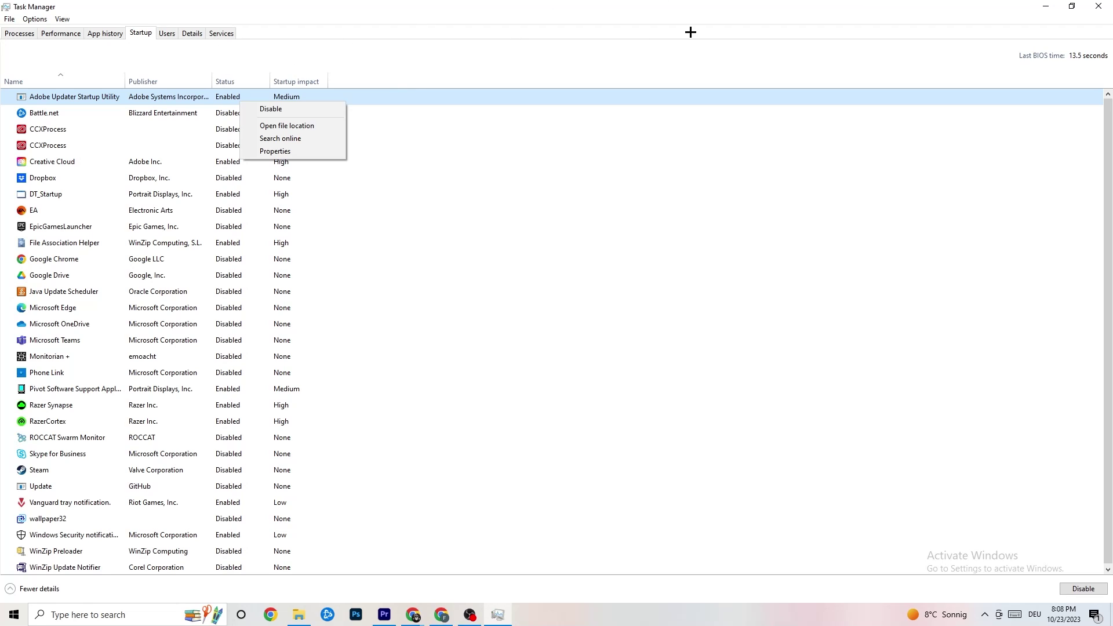
click(733, 24)
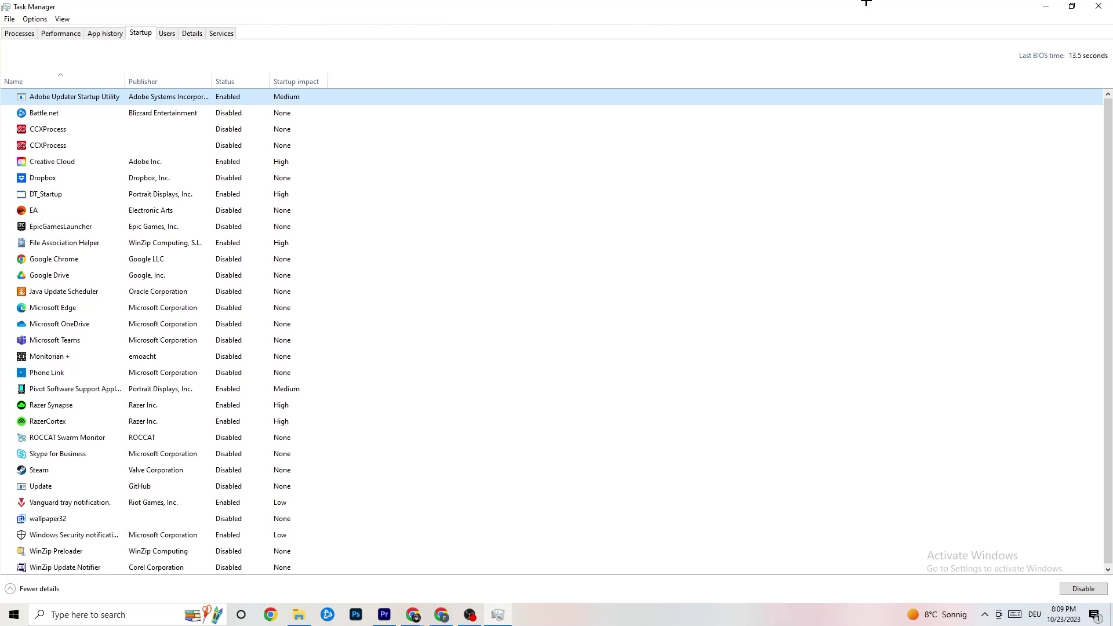
click(1098, 6)
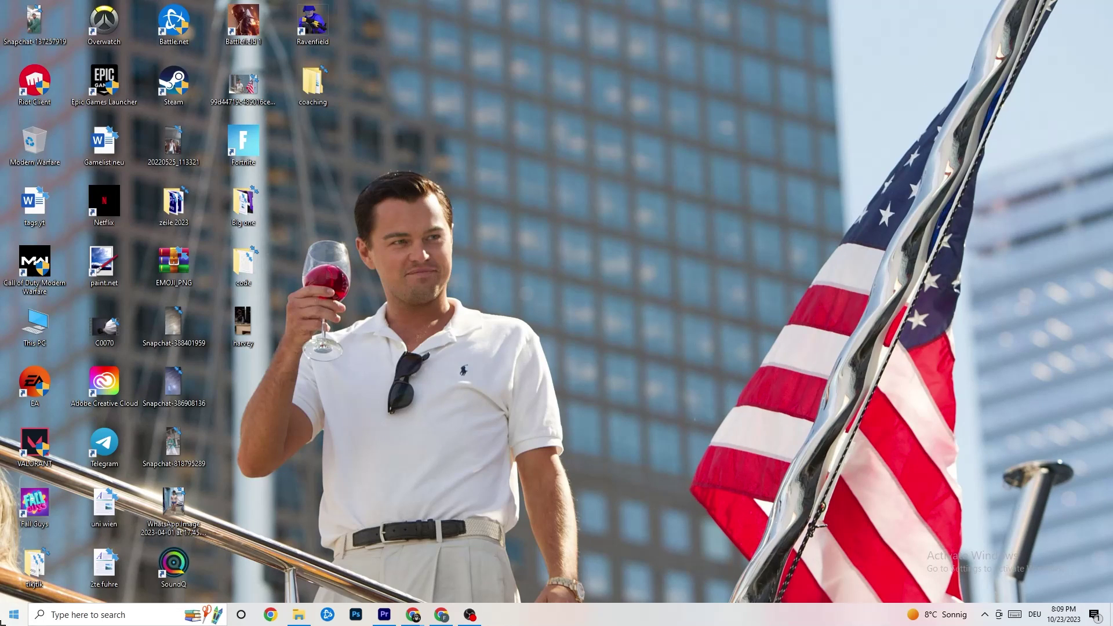
Step: Open Windows Settings on the System Display page
click(14, 614)
click(15, 562)
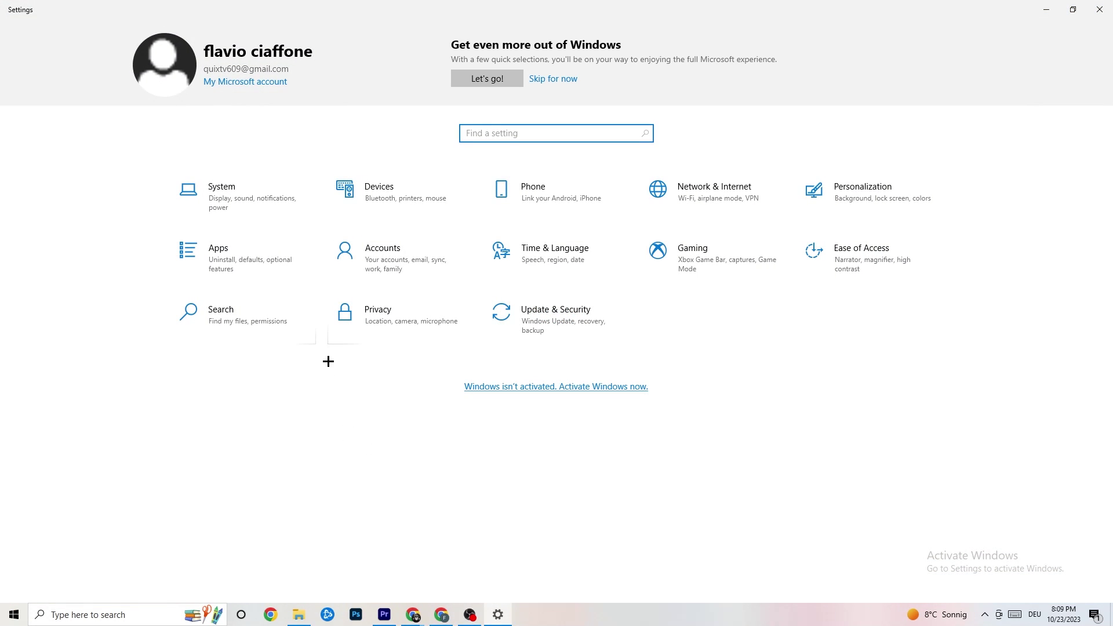
click(264, 202)
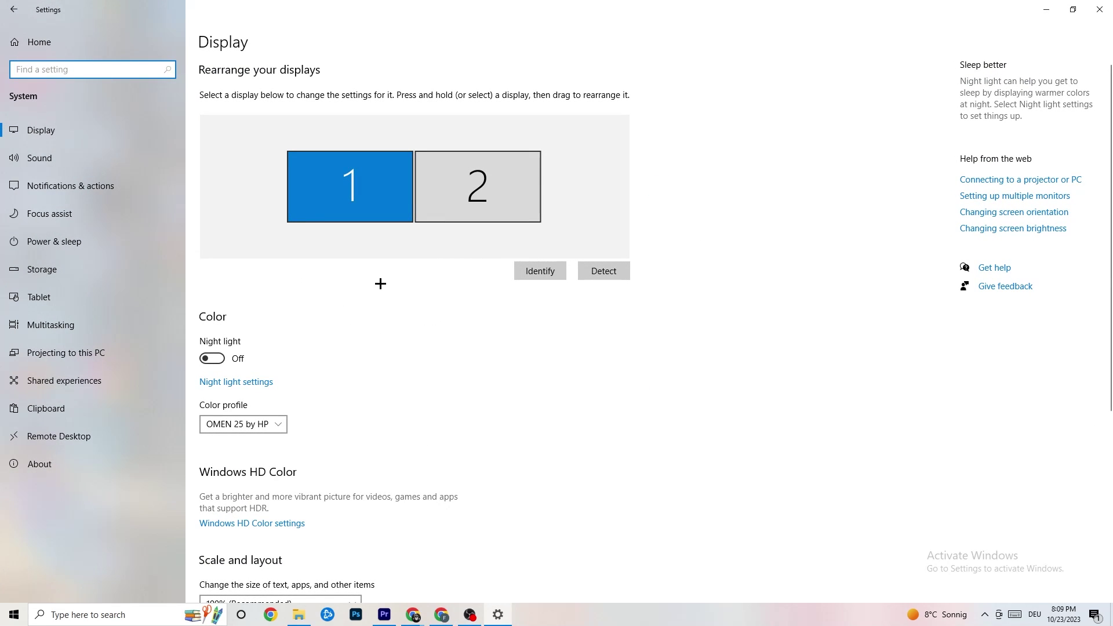
scroll(626, 226, down, 5)
scroll(624, 227, up, 5)
scroll(458, 243, down, 5)
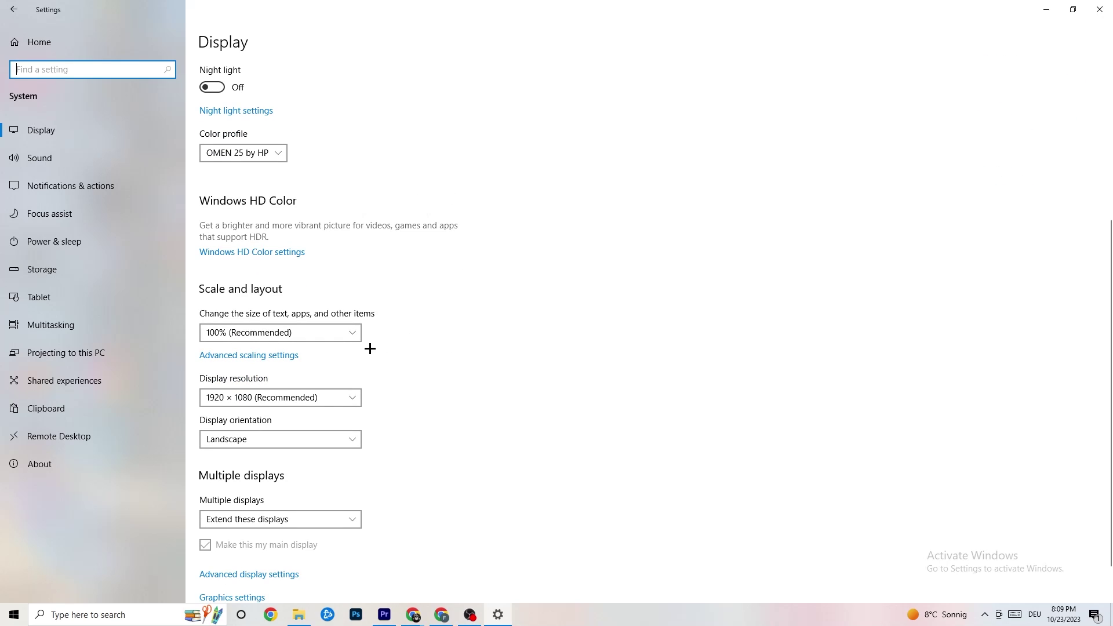
Step: Confirm scale stays at 100% and resolution at 1920 × 1080, then go to Power & sleep
click(350, 333)
click(314, 332)
click(356, 333)
click(536, 288)
click(333, 403)
click(492, 349)
scroll(478, 339, down, 1)
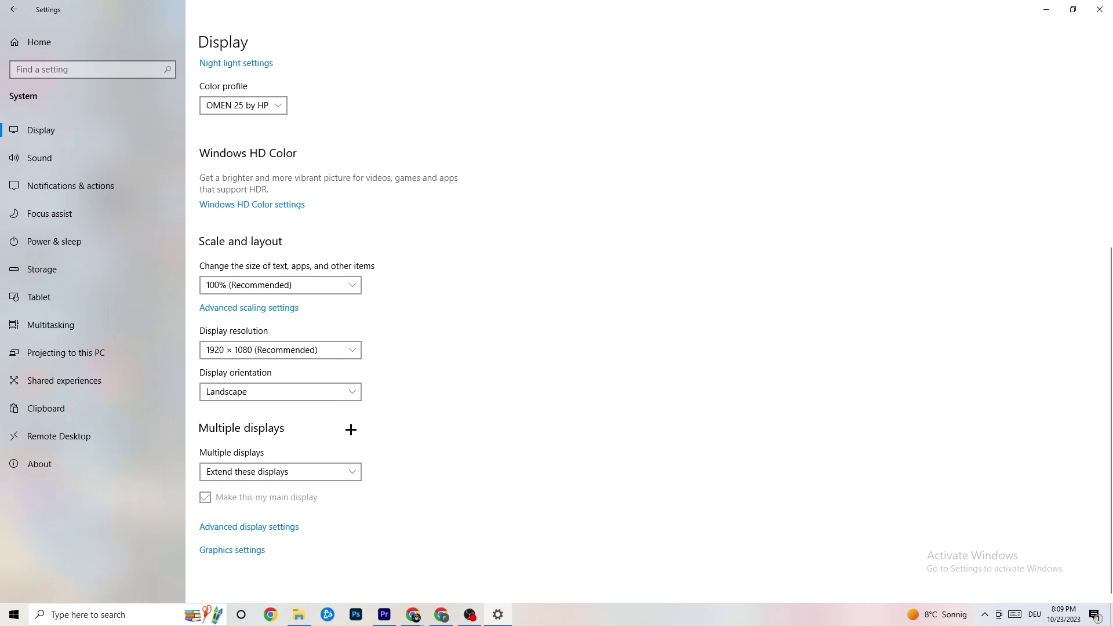
click(110, 241)
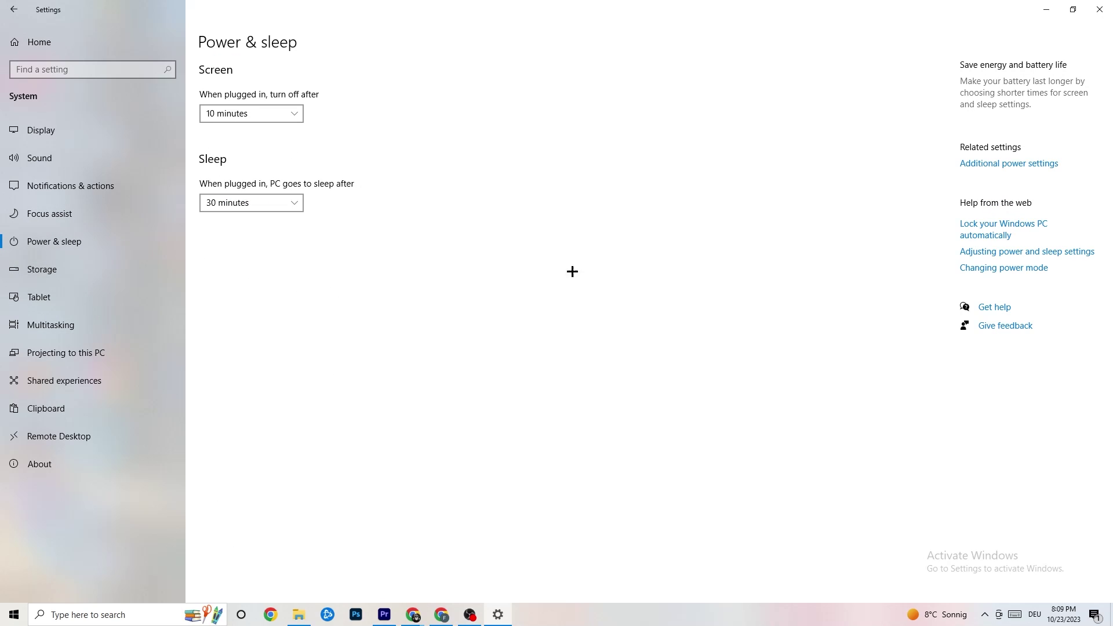
click(1002, 167)
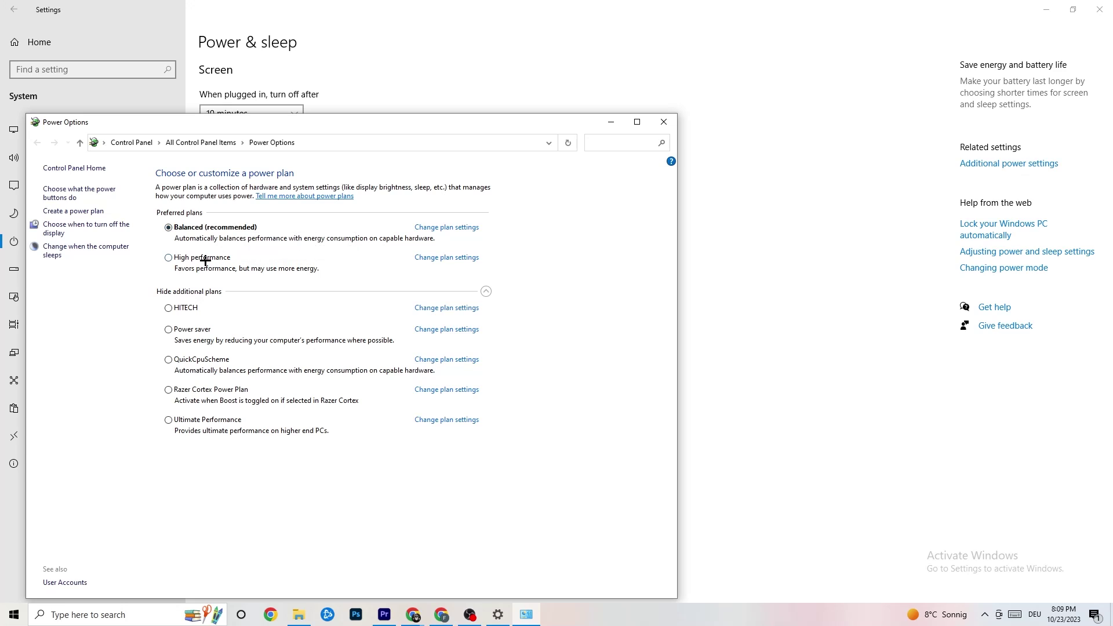
click(663, 123)
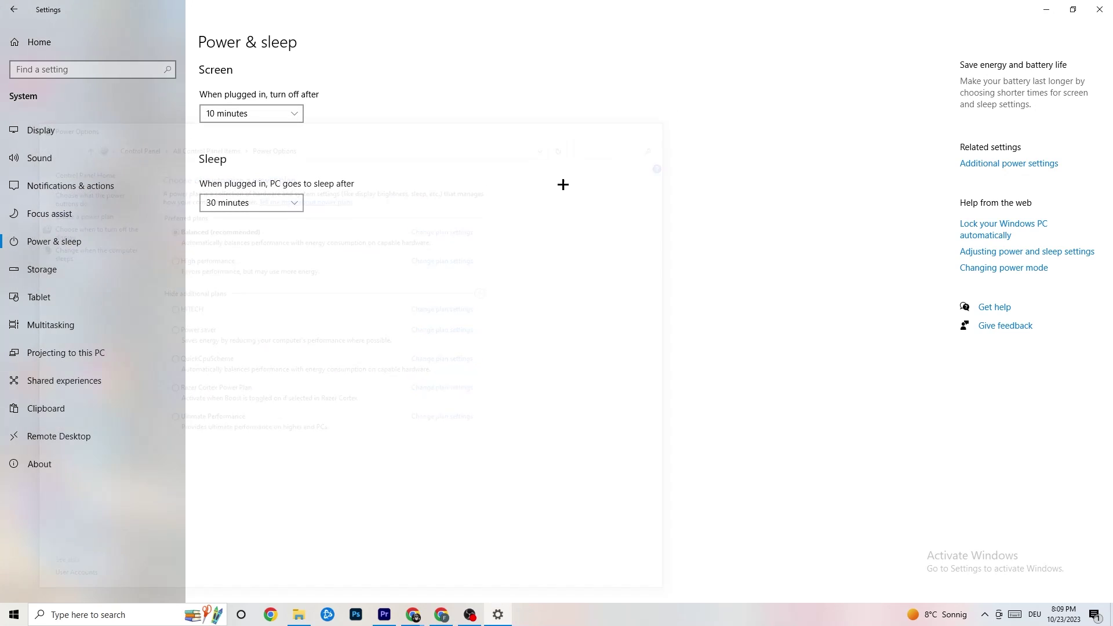
Step: Open the Storage page showing usage of the 118 GB C: drive
click(72, 277)
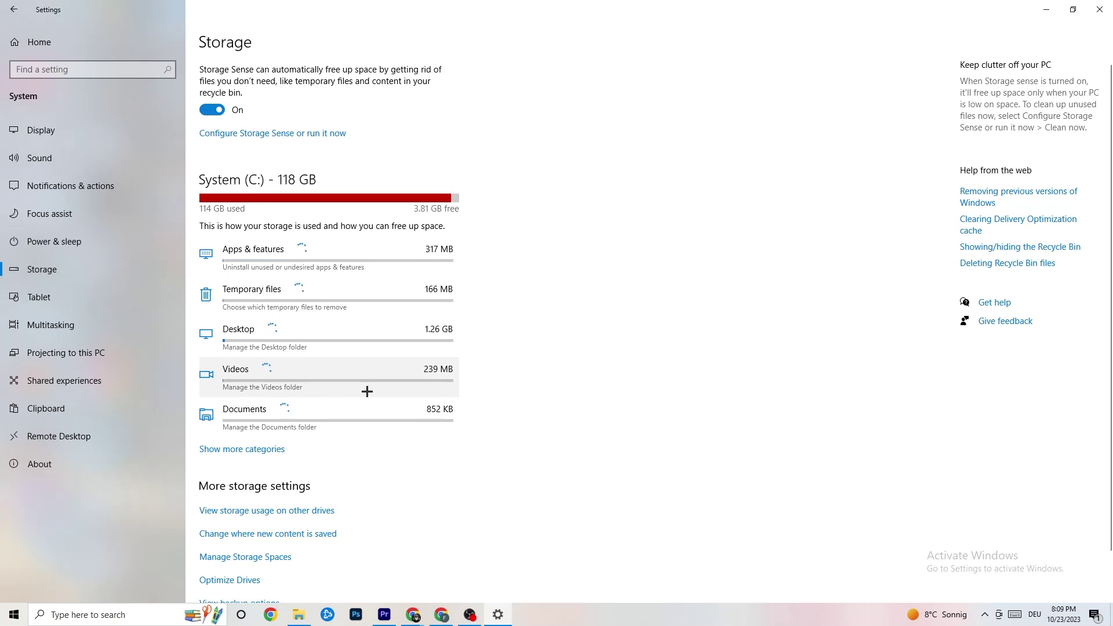